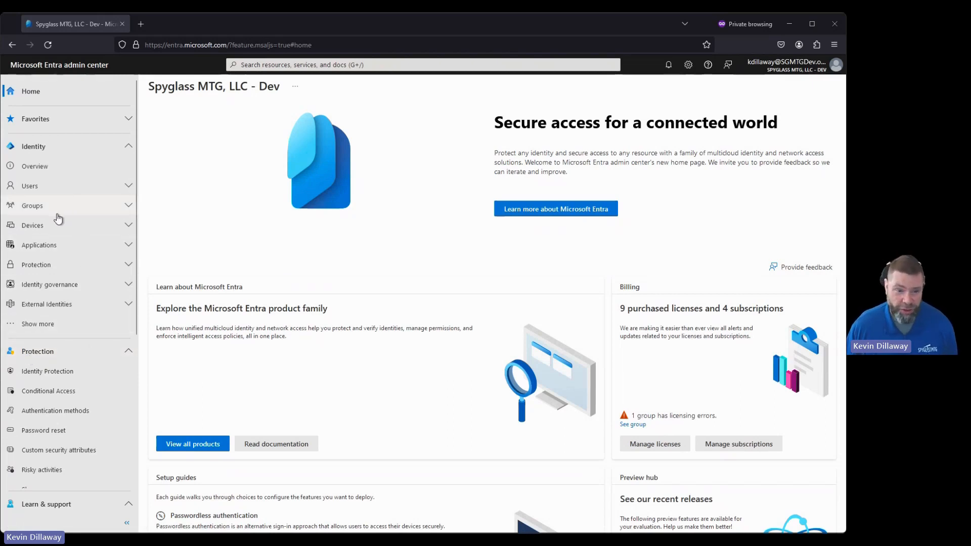
# Step: Open the Temporary Access Pass authentication method settings and enable the method
pyautogui.click(52, 415)
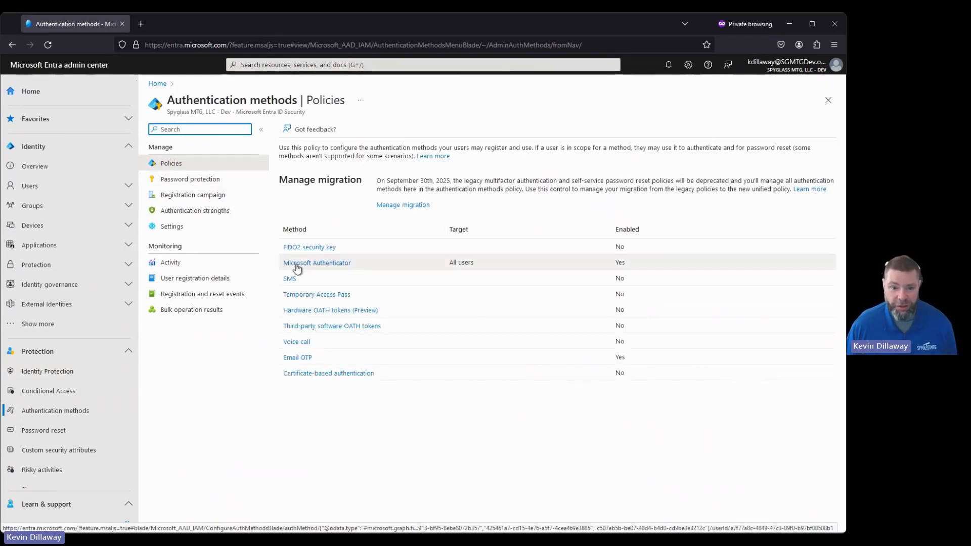
pyautogui.click(316, 296)
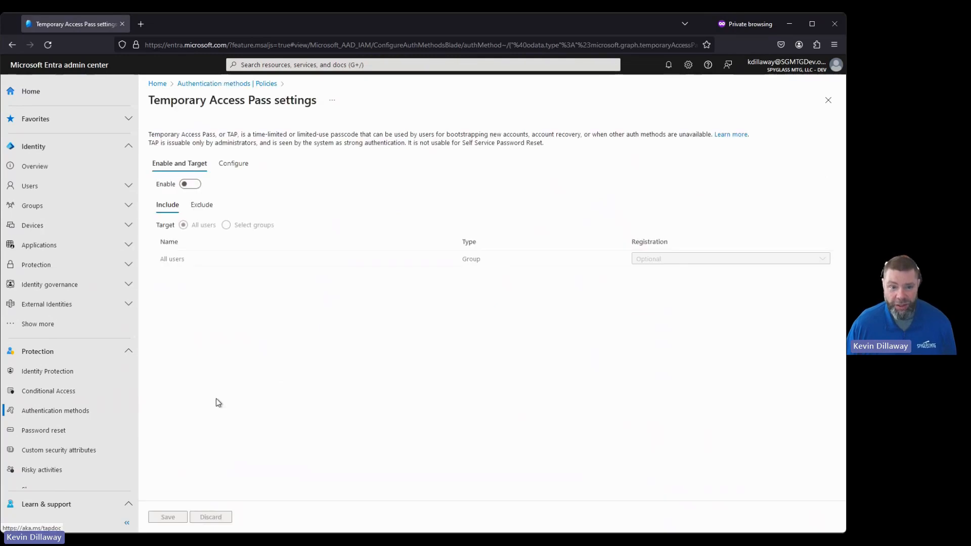
pyautogui.click(195, 184)
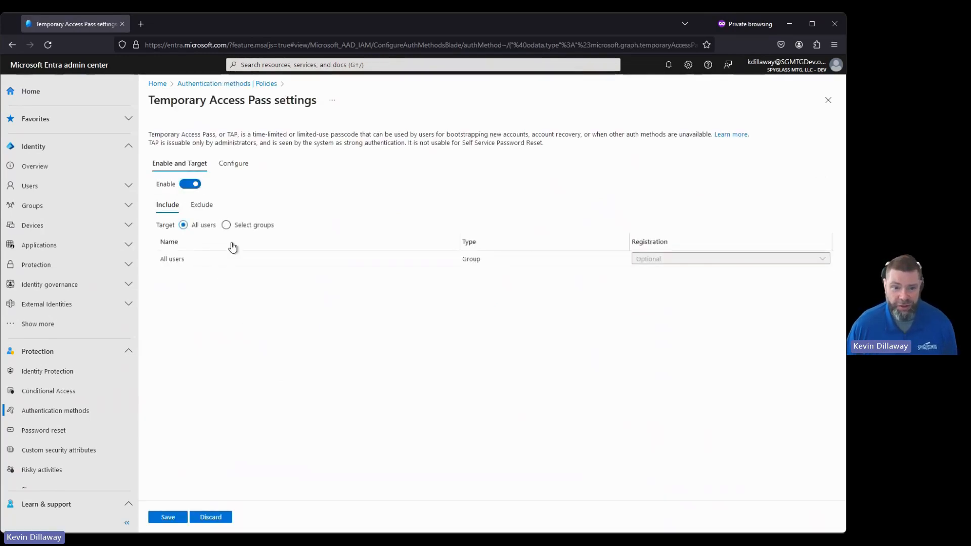
# Step: Target Temporary Access Pass to the selected group [Ext] Customer Team instead of all users and save
pyautogui.click(226, 225)
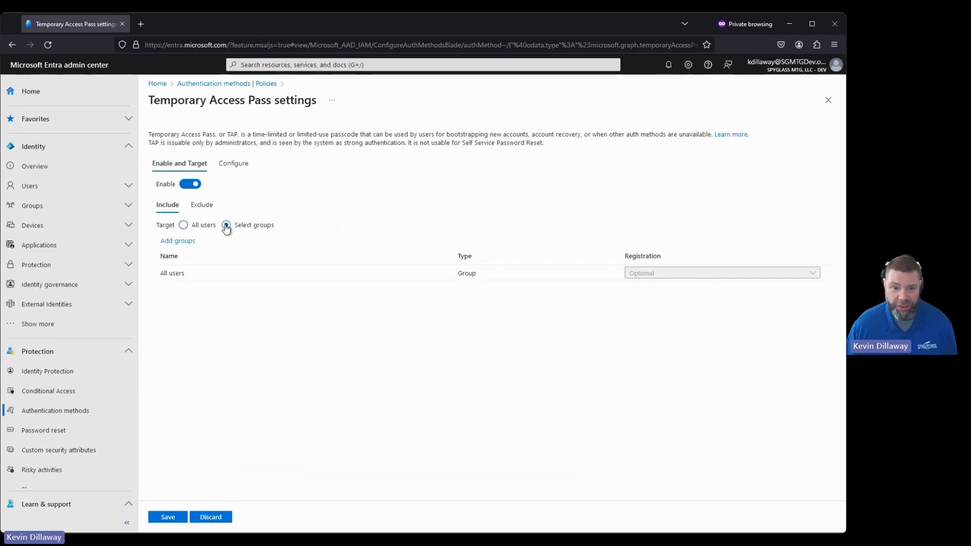
pyautogui.click(179, 242)
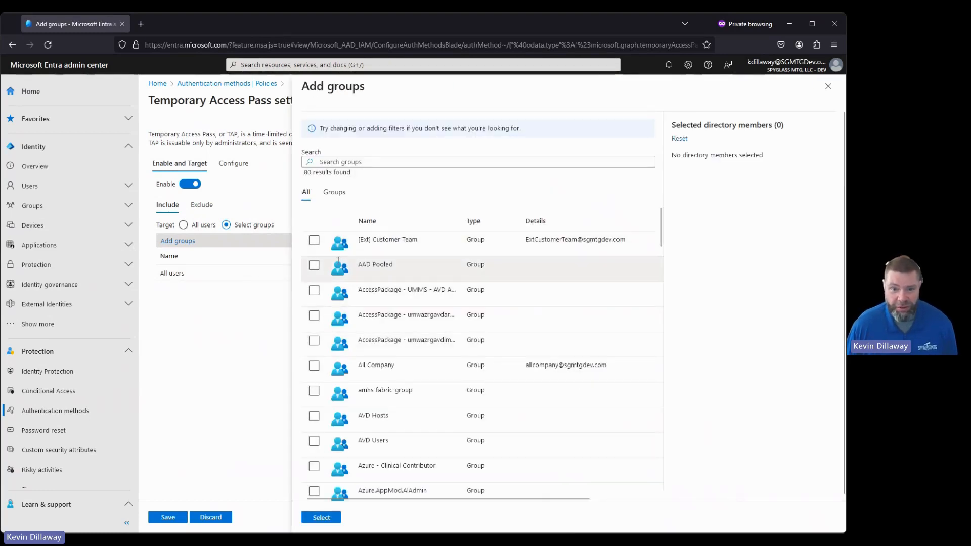
pyautogui.click(314, 240)
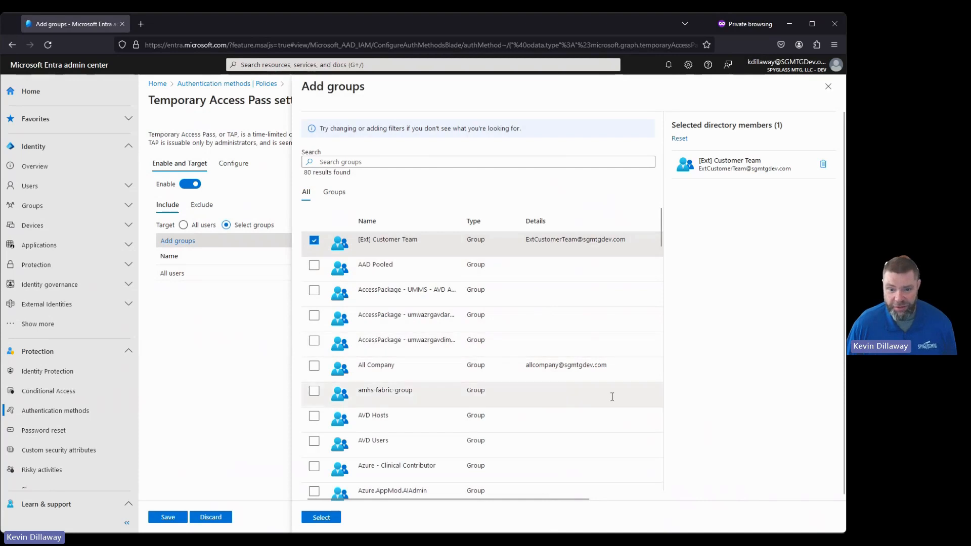
pyautogui.click(324, 516)
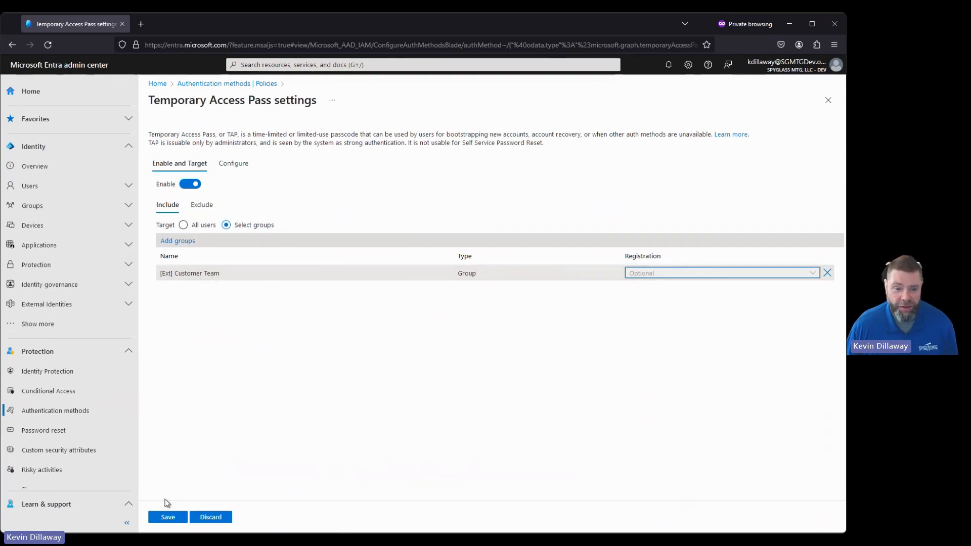
pyautogui.click(168, 519)
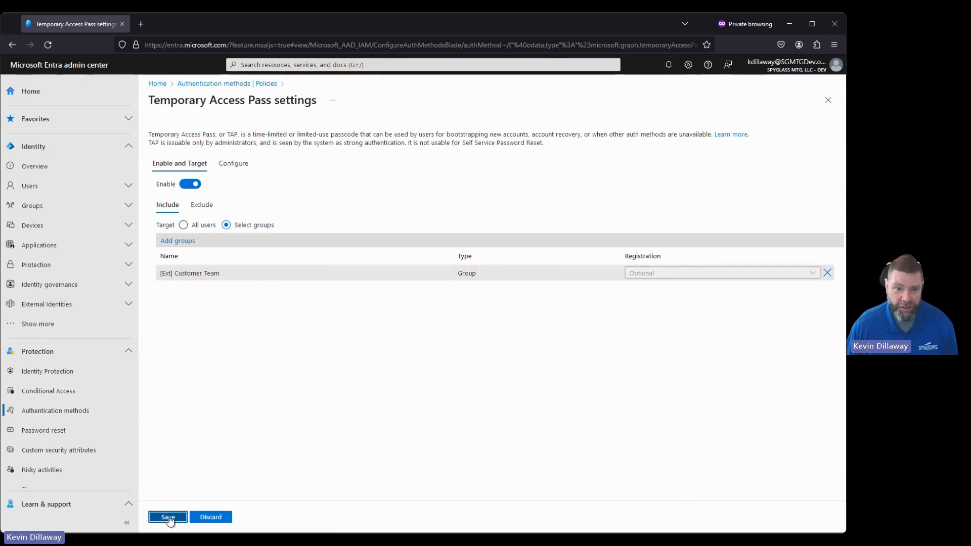
# Step: Edit the Temporary Access Pass configuration and set the minimum lifetime to 30 minutes
pyautogui.click(236, 163)
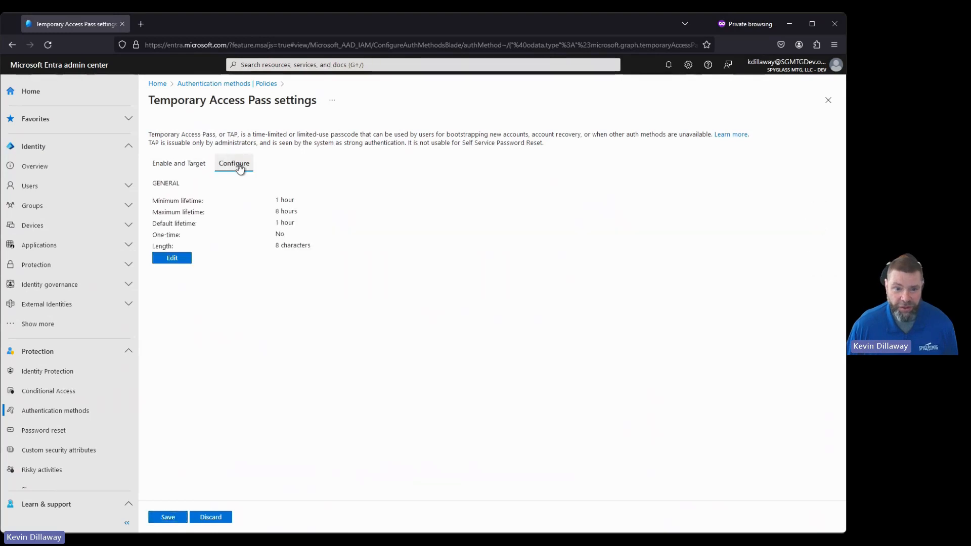
pyautogui.click(173, 259)
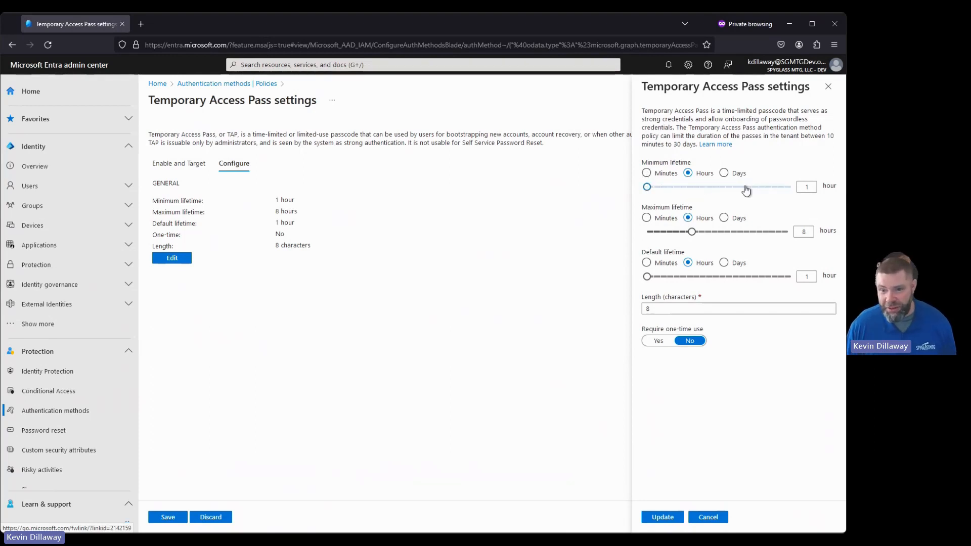
pyautogui.click(646, 173)
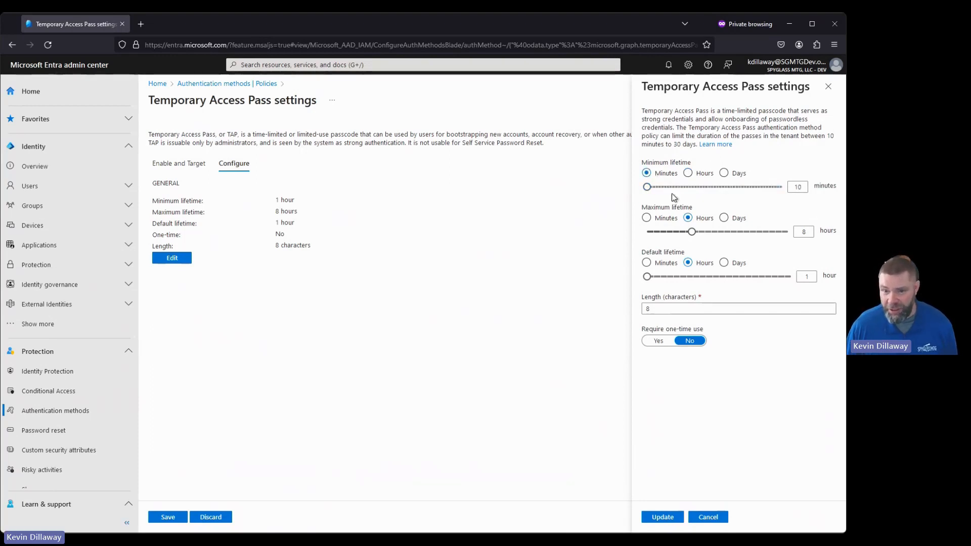
pyautogui.moveTo(648, 187); pyautogui.dragTo(704, 190)
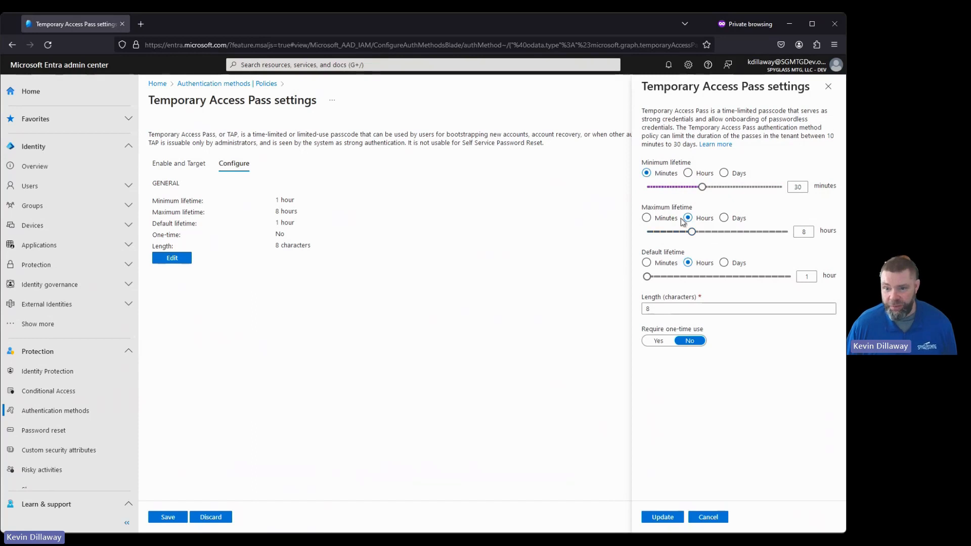
# Step: Set the maximum lifetime to 1 hour and the default lifetime to 30 minutes
pyautogui.moveTo(691, 232); pyautogui.dragTo(647, 235)
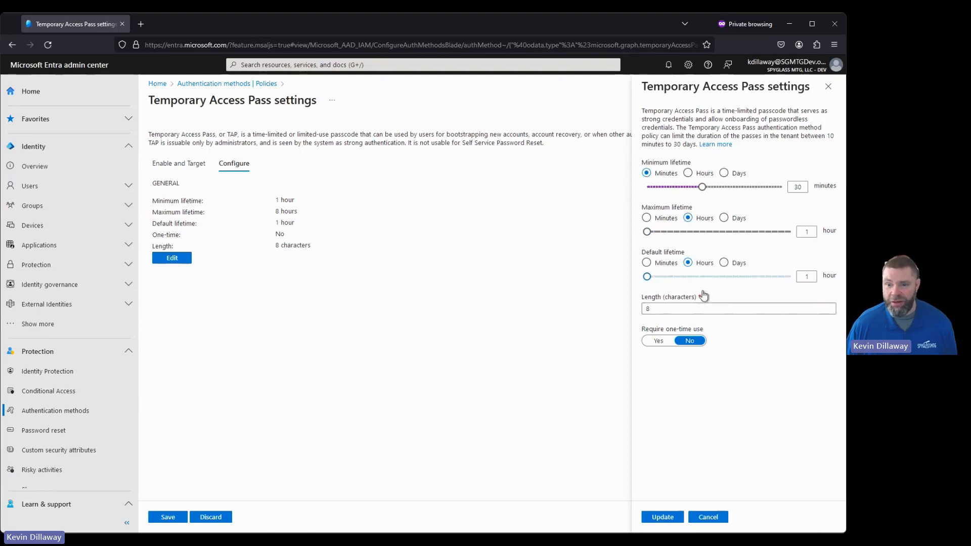
pyautogui.click(647, 264)
pyautogui.moveTo(647, 278); pyautogui.dragTo(700, 278)
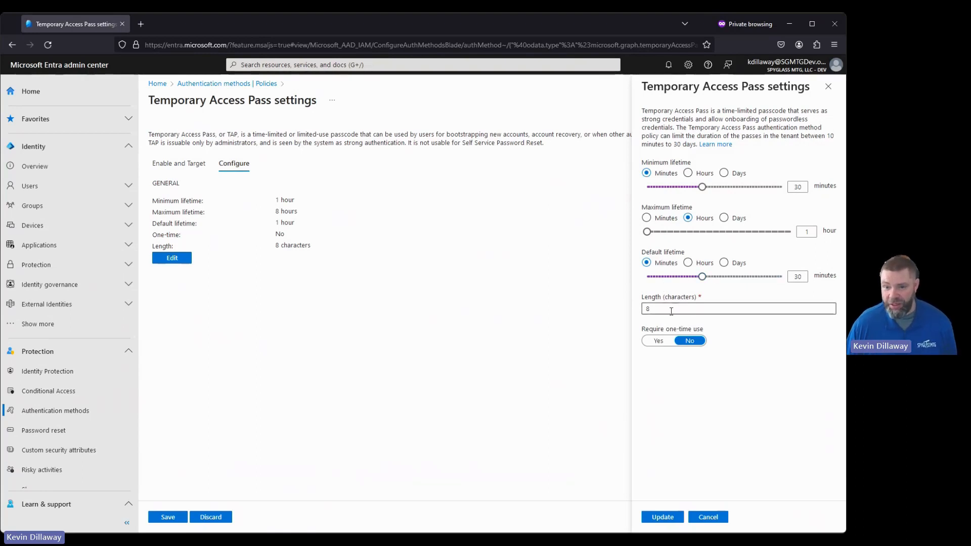
# Step: Require one-time use, apply the update, and save the Temporary Access Pass policy
pyautogui.click(659, 341)
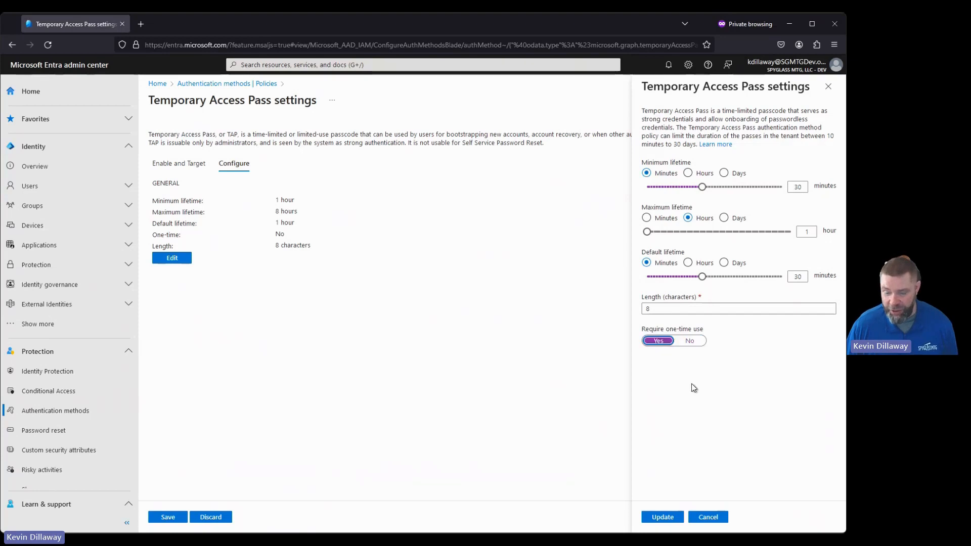
pyautogui.click(664, 519)
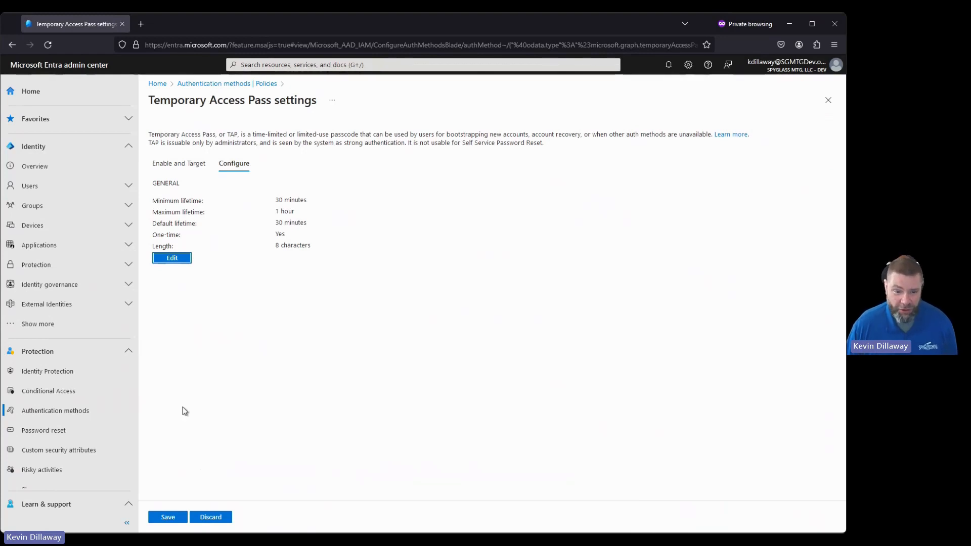
pyautogui.click(168, 518)
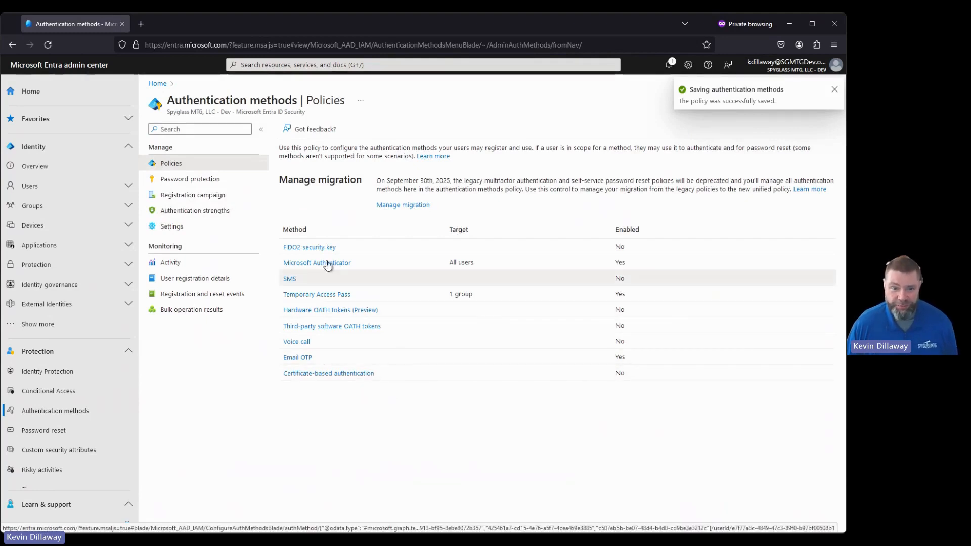
# Step: Start a new Conditional Access policy
pyautogui.click(46, 394)
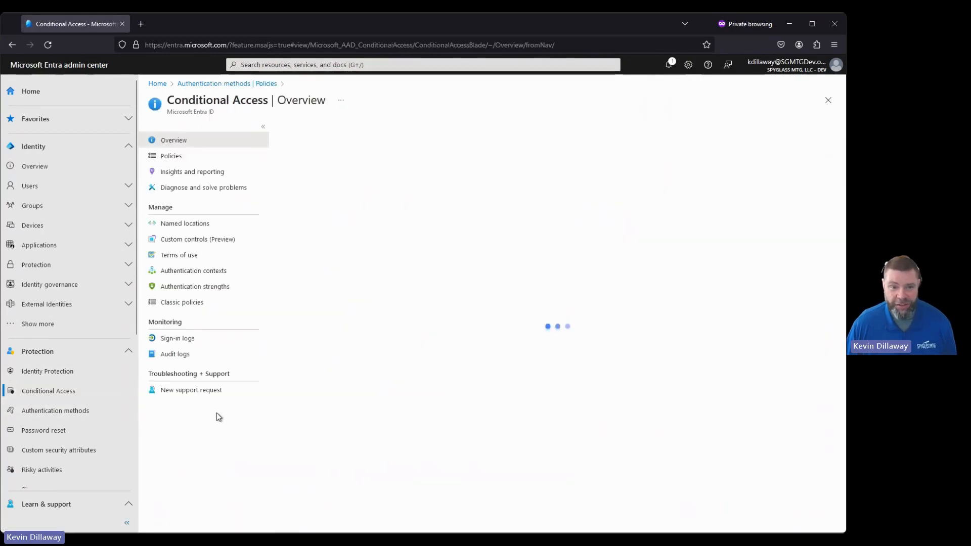
pyautogui.click(171, 156)
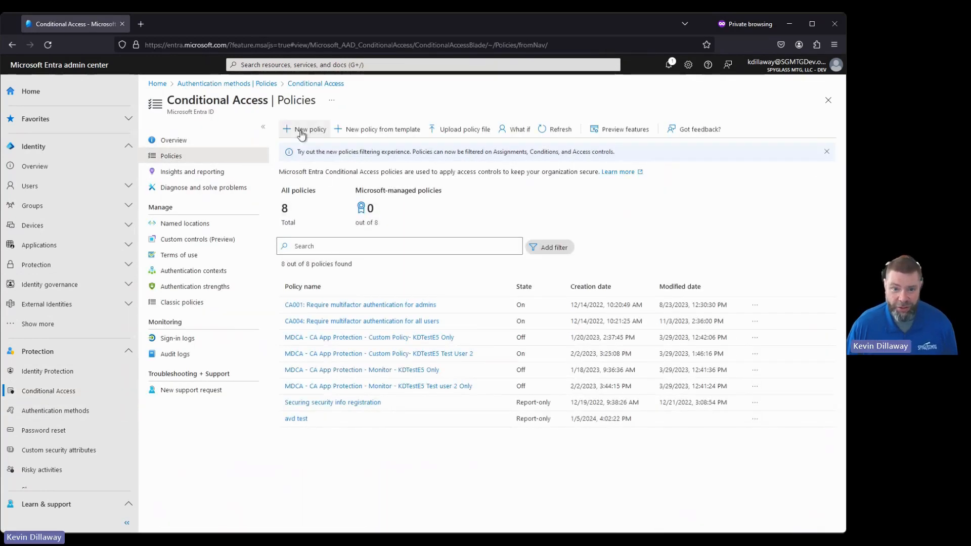
pyautogui.click(302, 129)
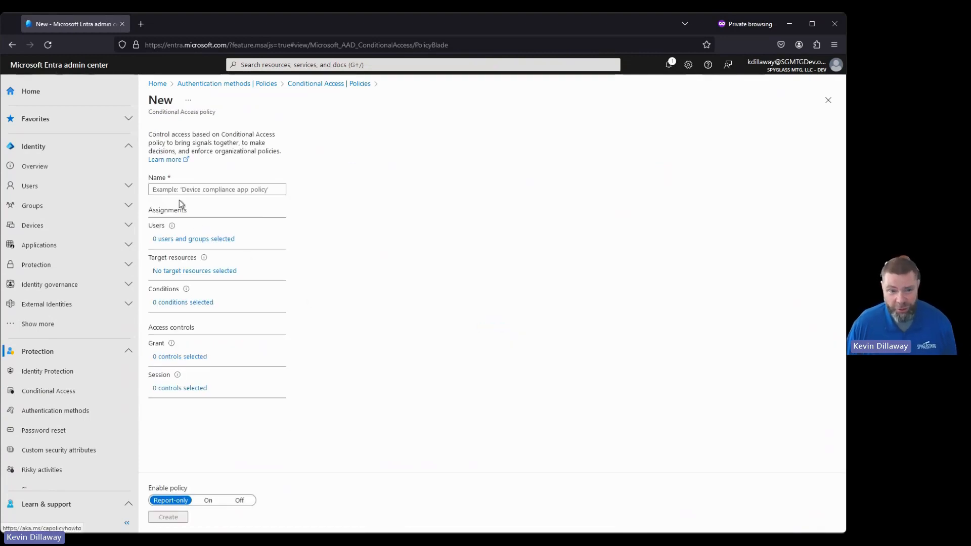
# Step: Name the policy SG-Combined Security Registration with TAP
pyautogui.click(173, 188)
pyautogui.write('SG-C')
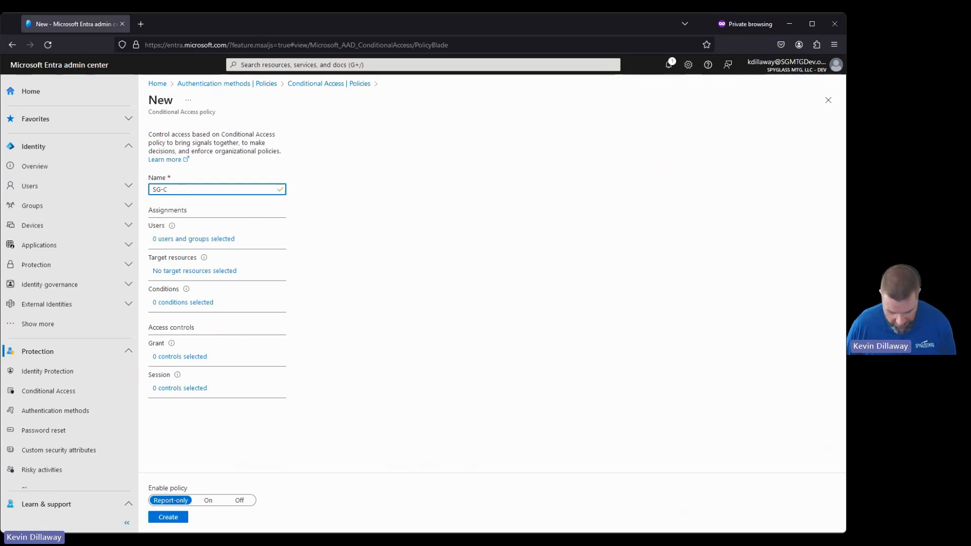
pyautogui.write('S')
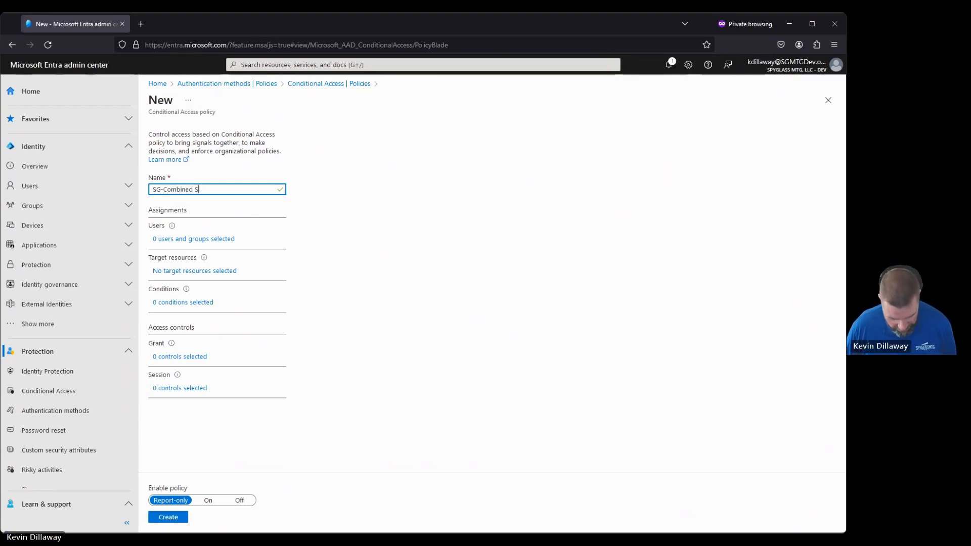
pyautogui.write('ecuriy Registrat')
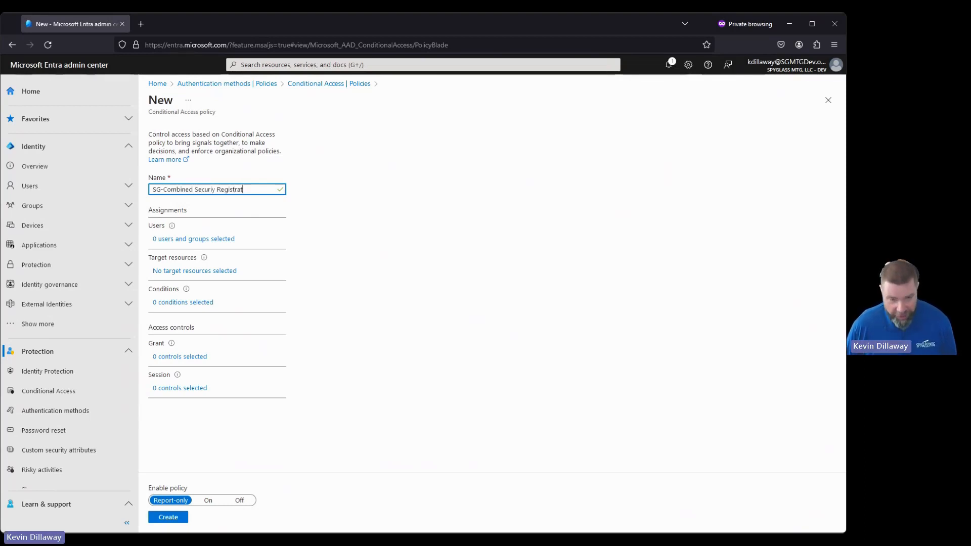
pyautogui.write('ion')
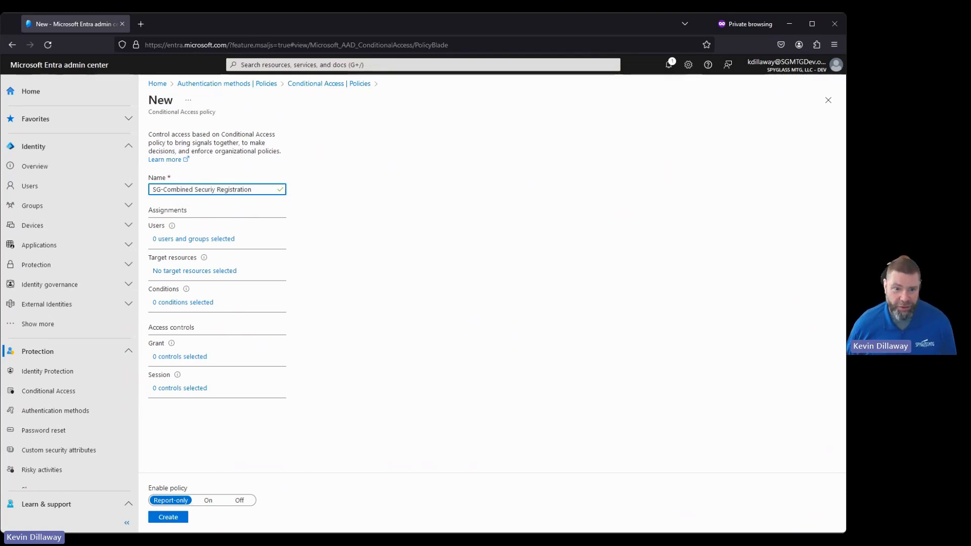
pyautogui.write('t')
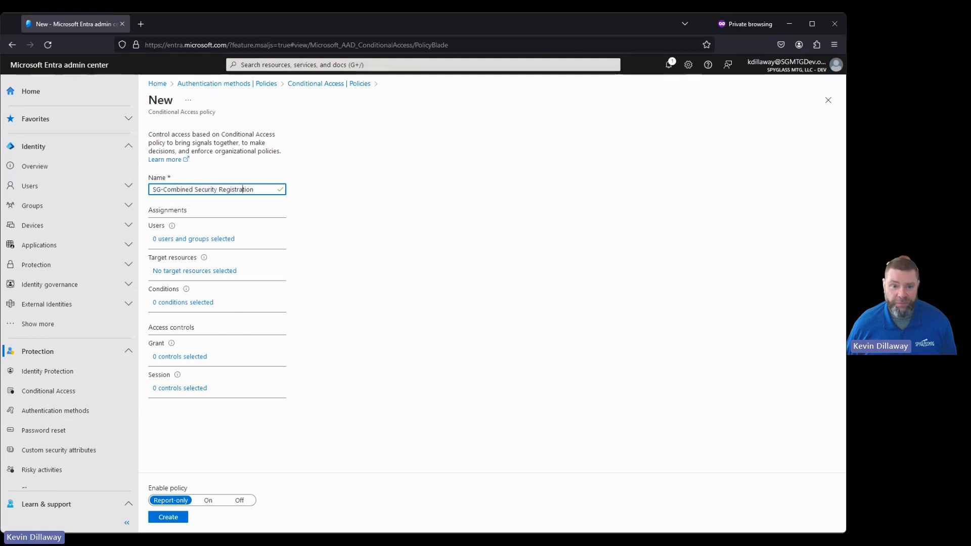
pyautogui.press('End')
pyautogui.write('with TAP')
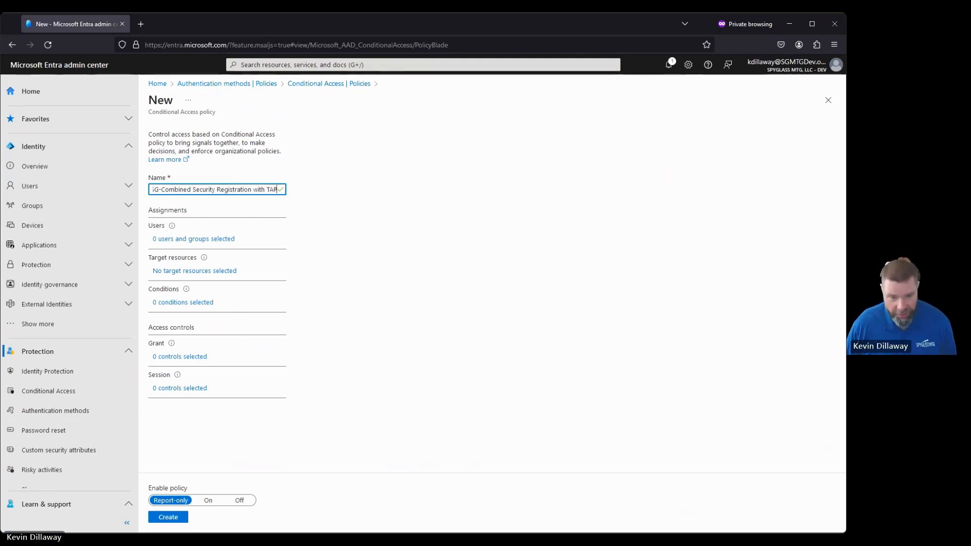
# Step: Include the [Ext] Customer Team group as the policy's selected users and groups
pyautogui.click(185, 240)
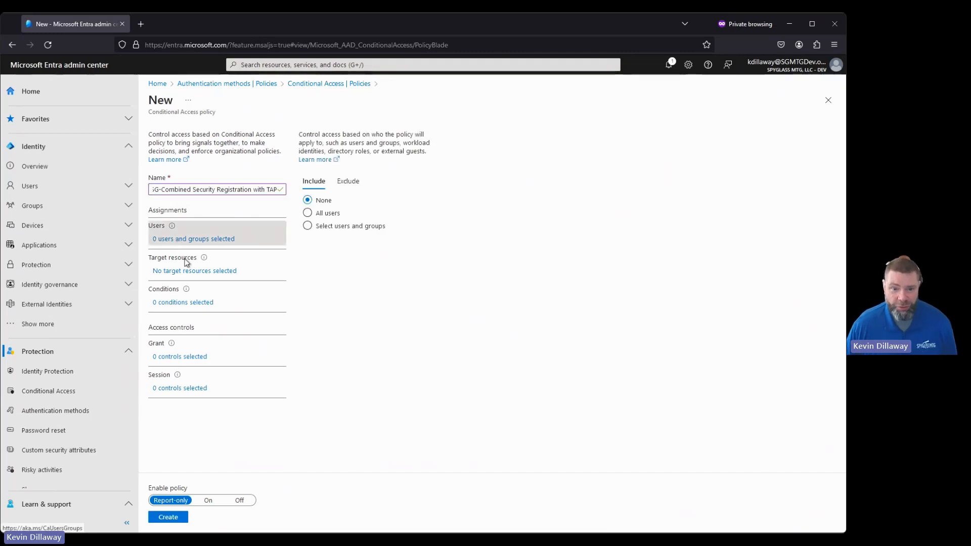
pyautogui.click(329, 231)
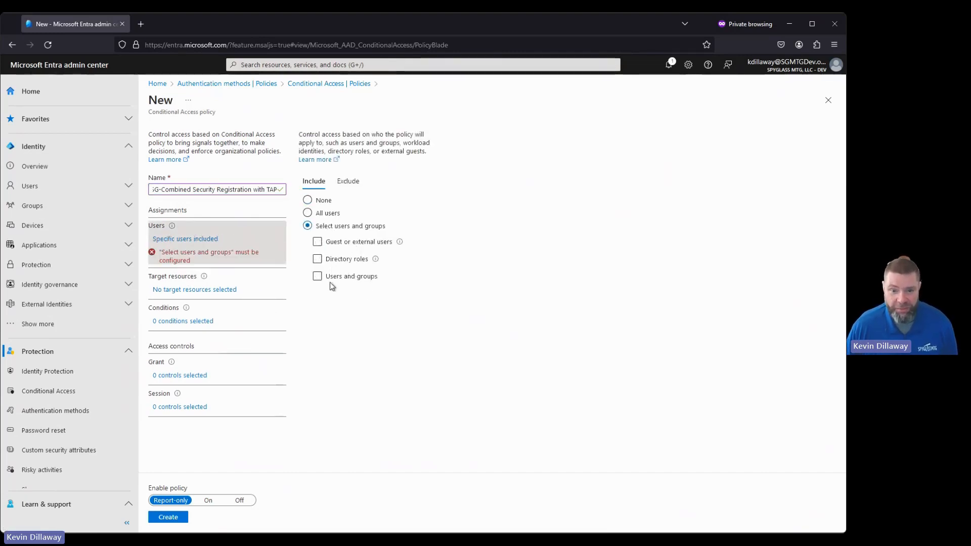
pyautogui.click(330, 282)
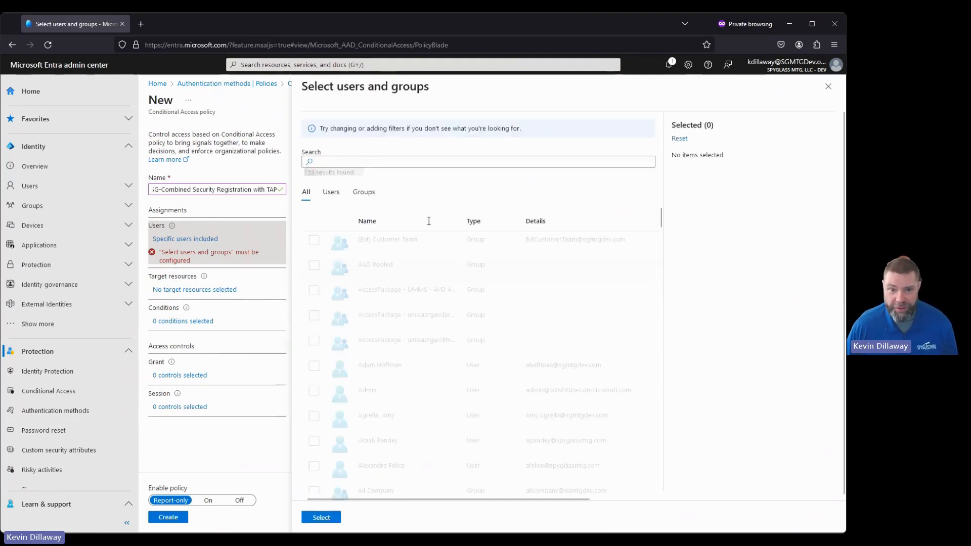
pyautogui.write('ext')
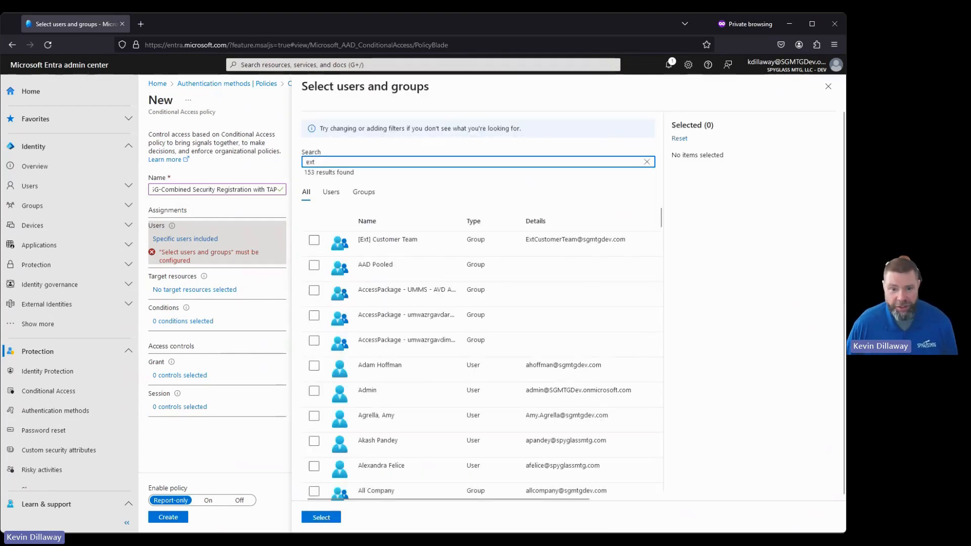
pyautogui.click(315, 241)
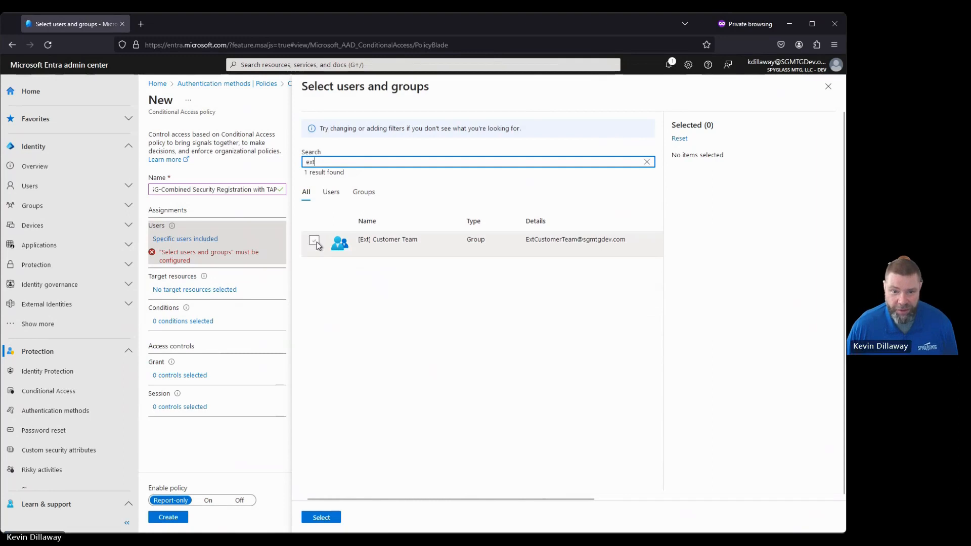
pyautogui.click(310, 519)
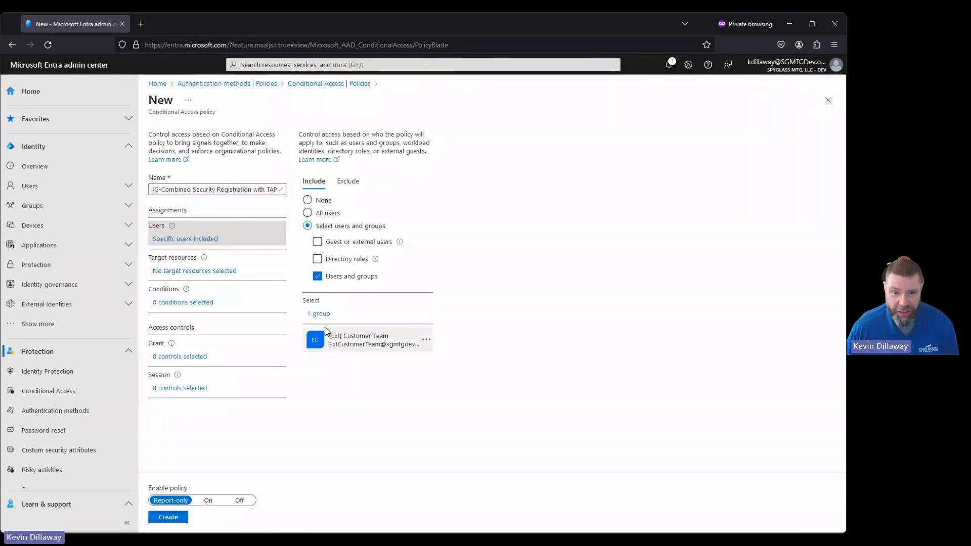
pyautogui.click(348, 181)
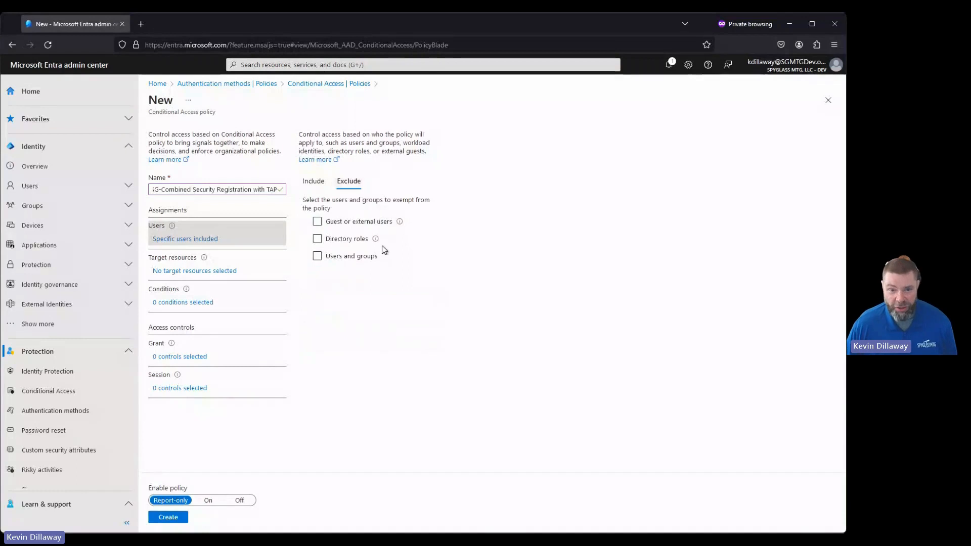
pyautogui.click(338, 259)
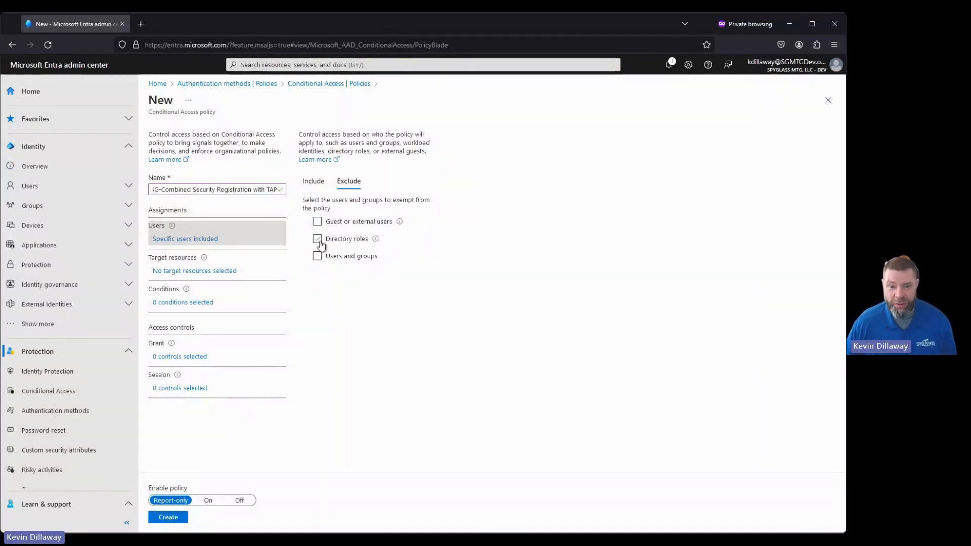
pyautogui.click(330, 255)
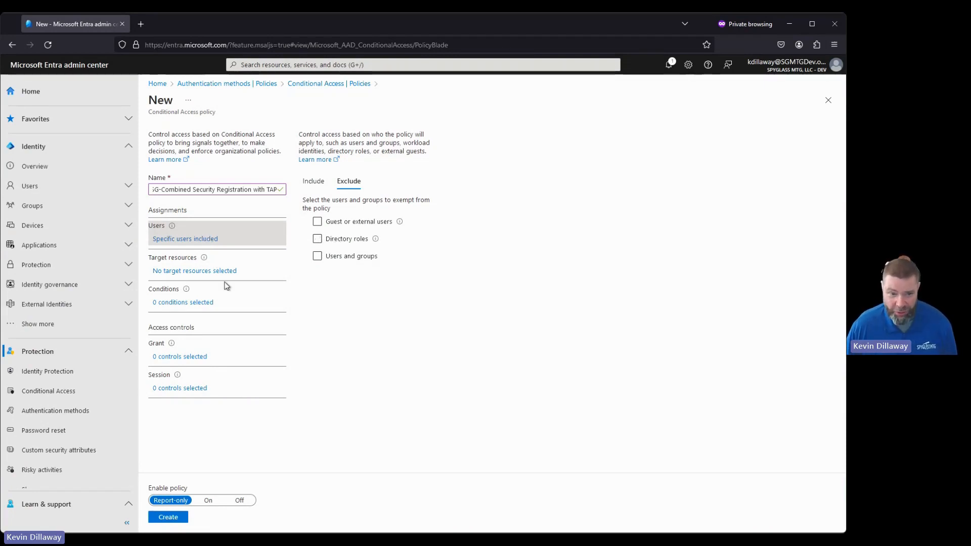
# Step: Target the policy at the user action Register security information
pyautogui.click(167, 274)
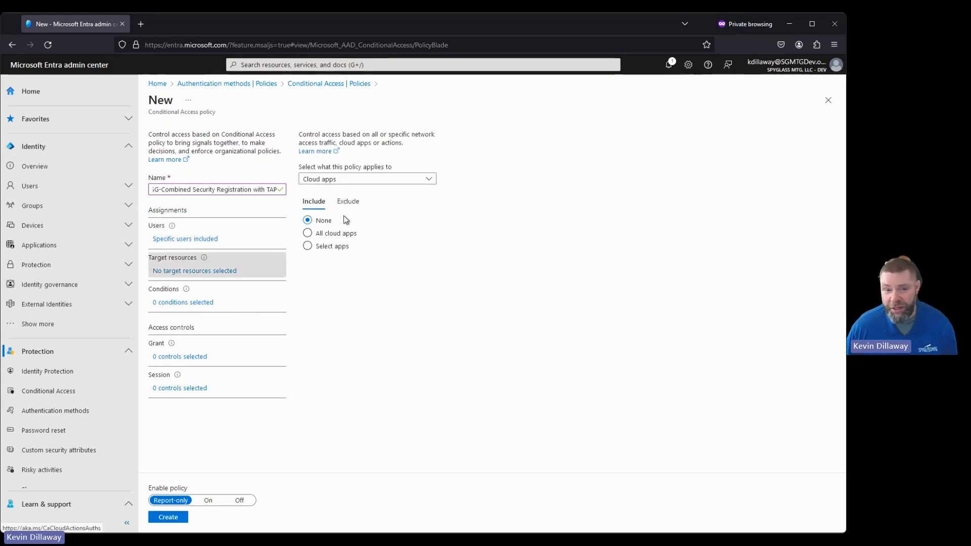
pyautogui.click(348, 181)
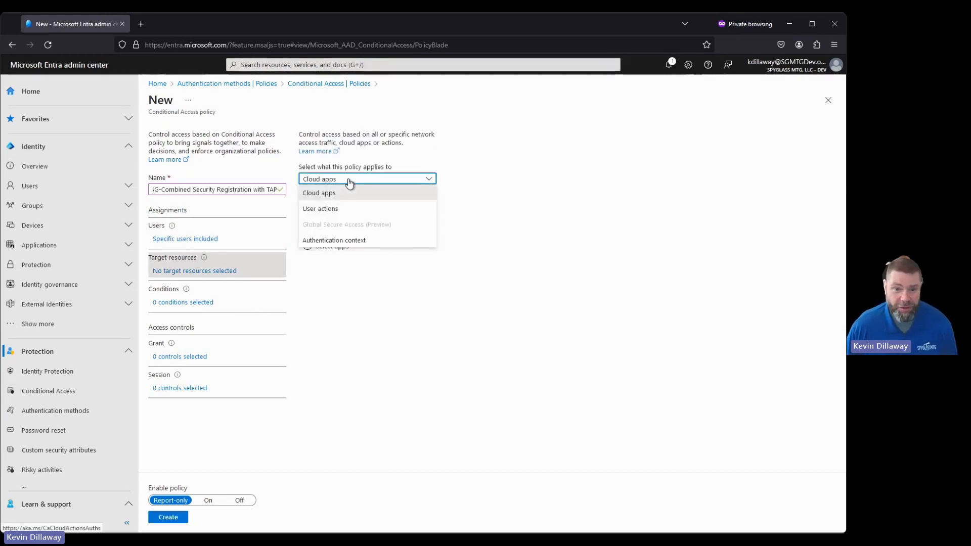
pyautogui.click(320, 209)
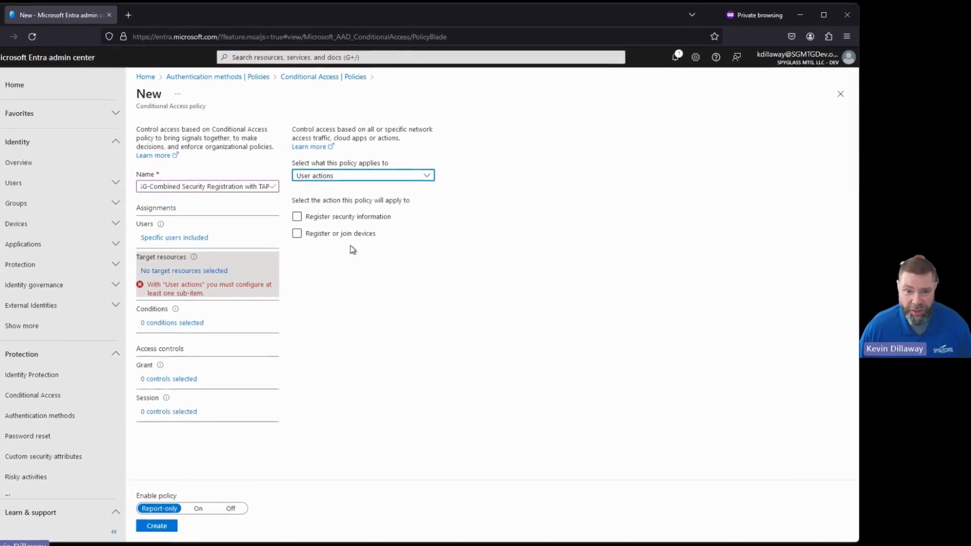
pyautogui.click(298, 217)
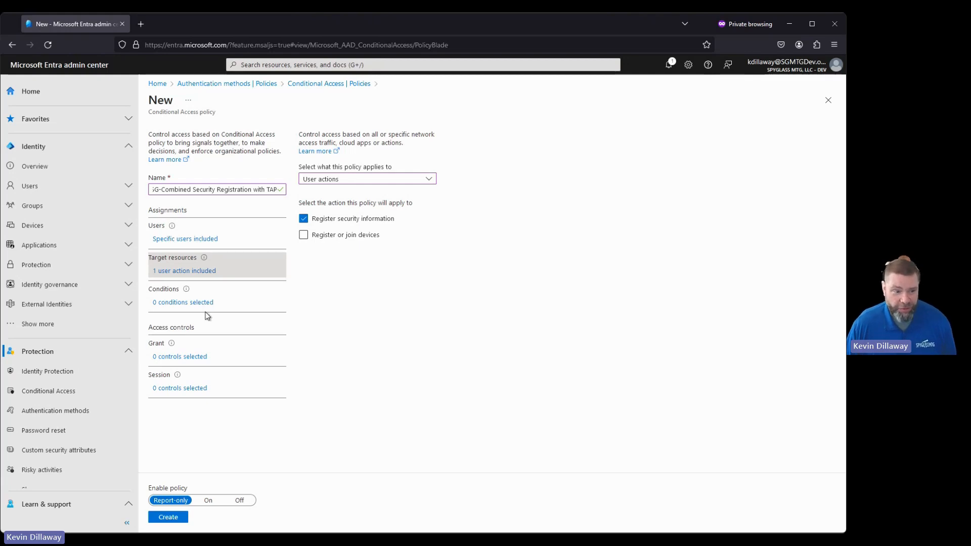
# Step: Grant access requiring multifactor authentication and switch the policy's enable setting to On
pyautogui.click(176, 359)
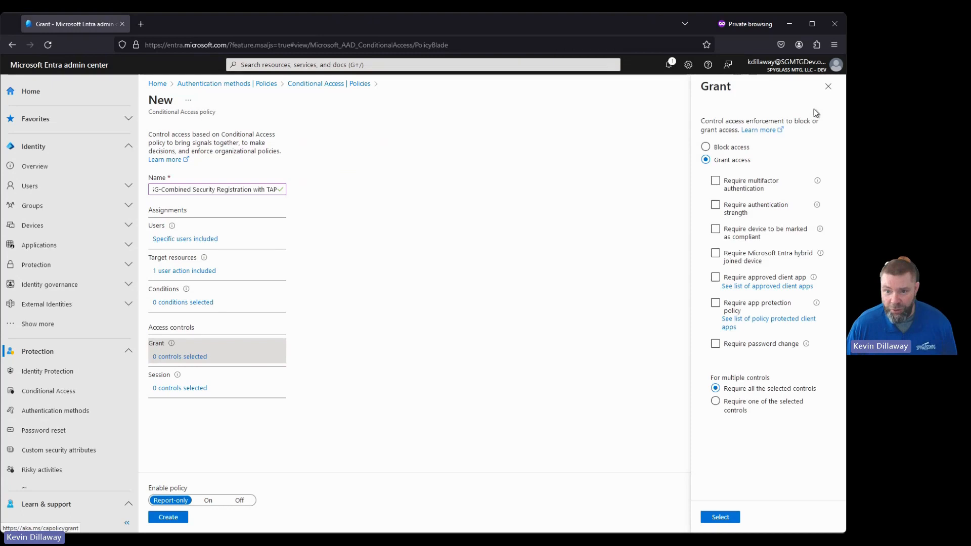
pyautogui.click(715, 181)
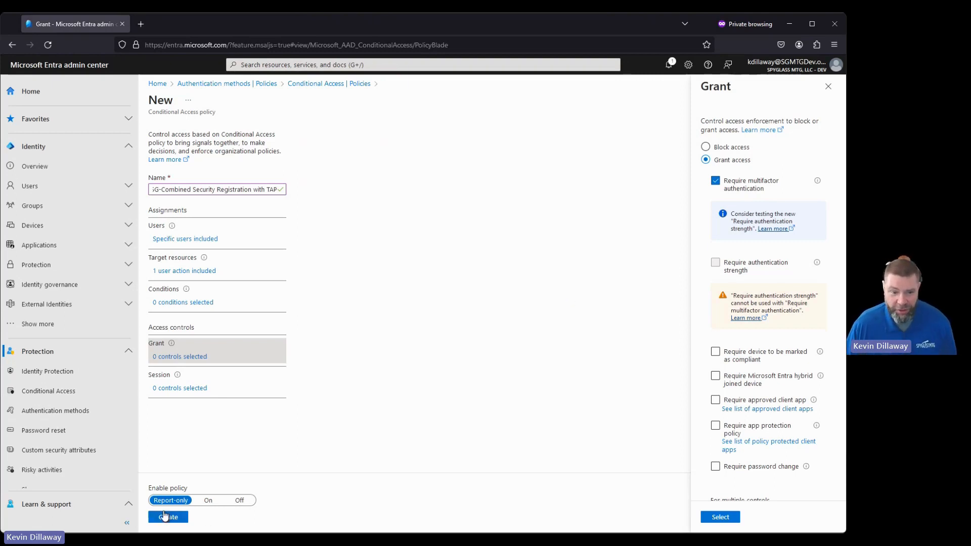
pyautogui.click(208, 500)
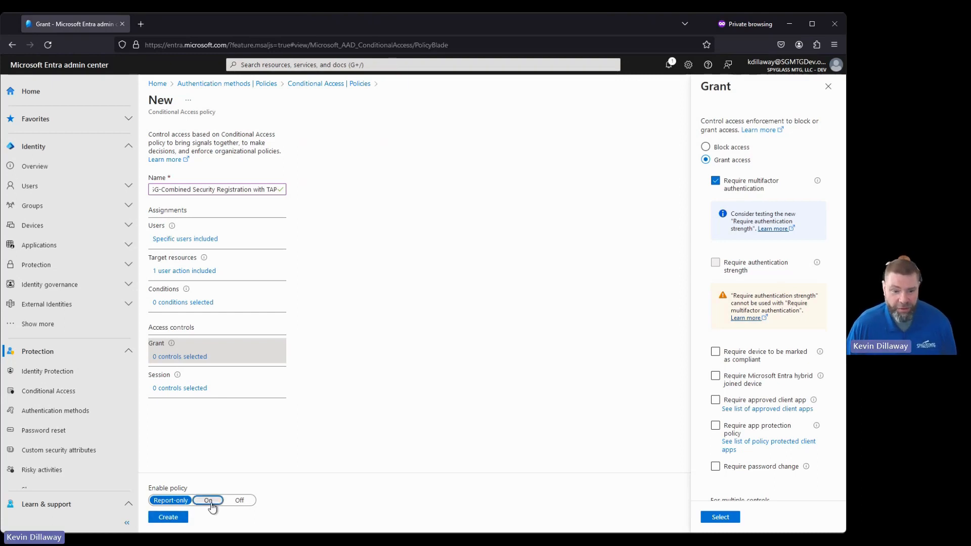